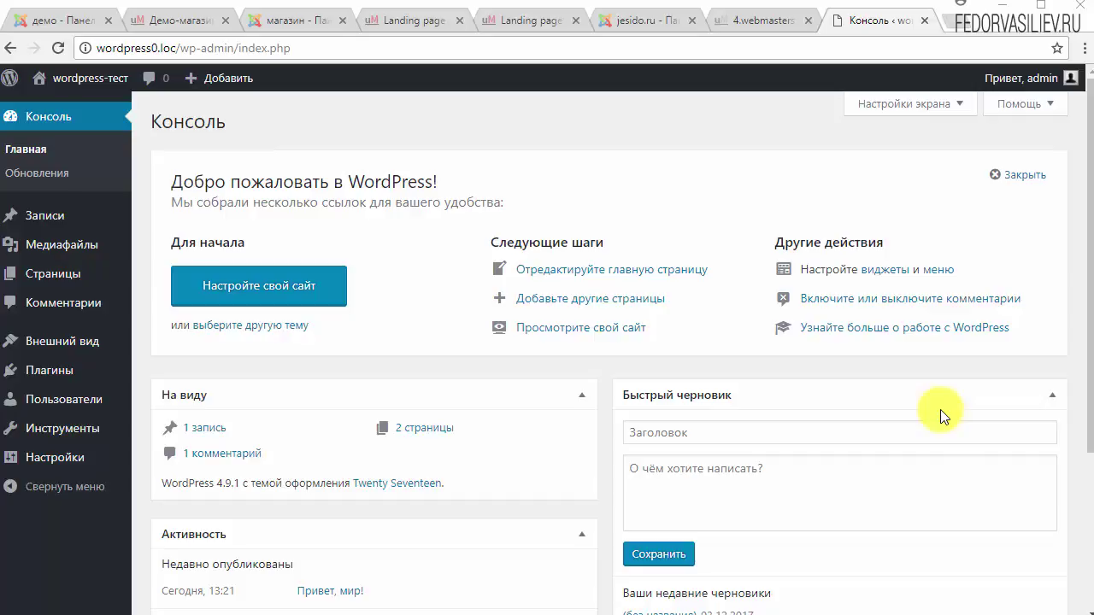
# - Open the form for a new post and examine its editor, hiding and restoring the additional formatting toolbar row
pyautogui.moveTo(72, 221)
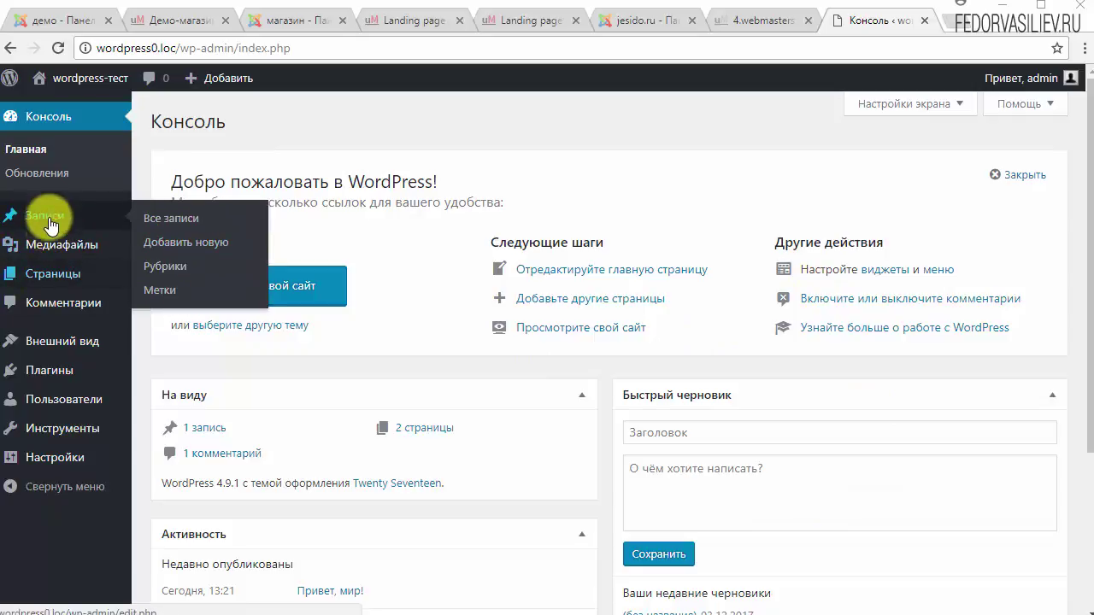
pyautogui.click(196, 244)
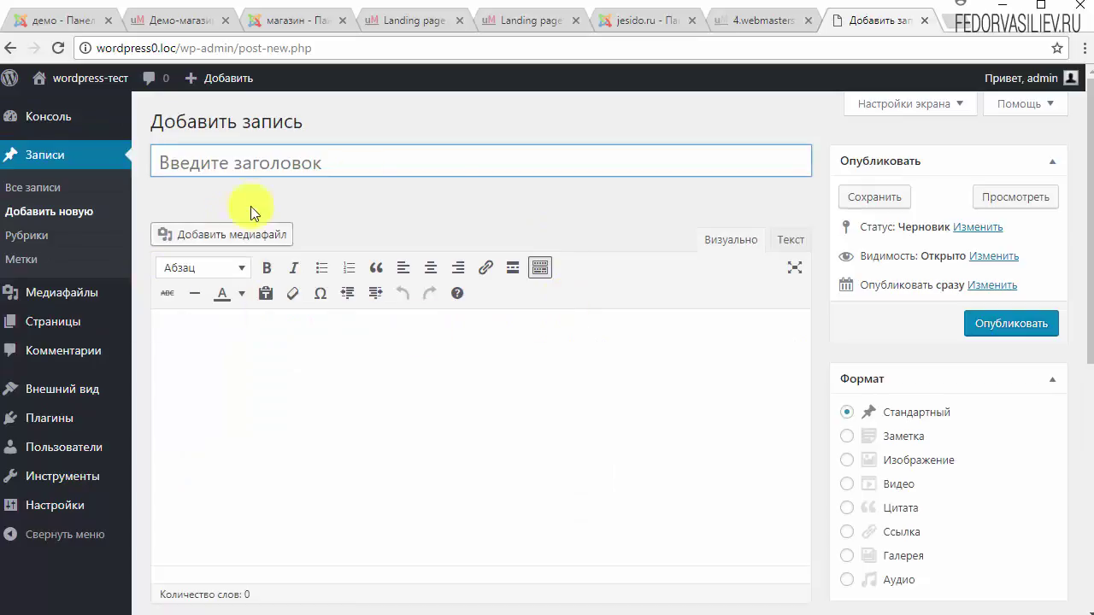
pyautogui.click(539, 268)
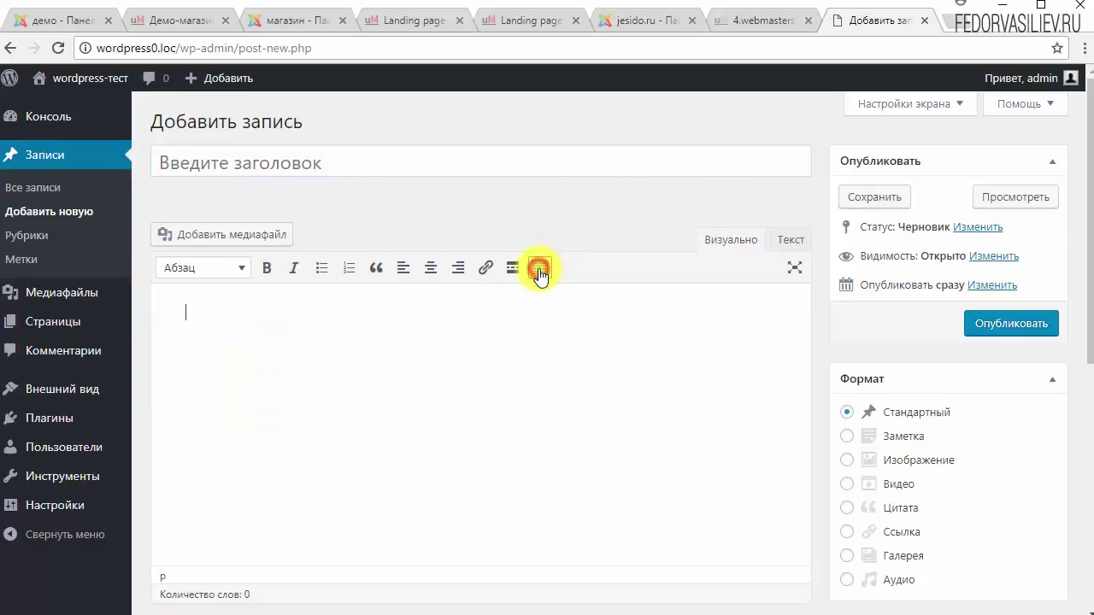
pyautogui.click(539, 267)
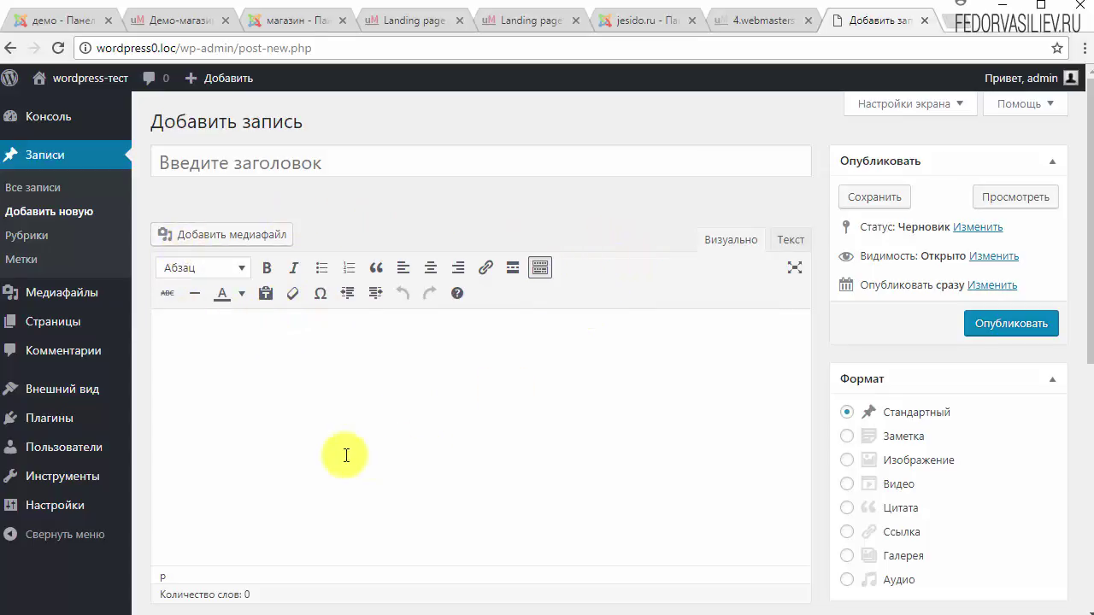
pyautogui.scroll(-4, 408, 359)
pyautogui.scroll(4, 405, 353)
pyautogui.click(385, 343)
pyautogui.click(154, 436)
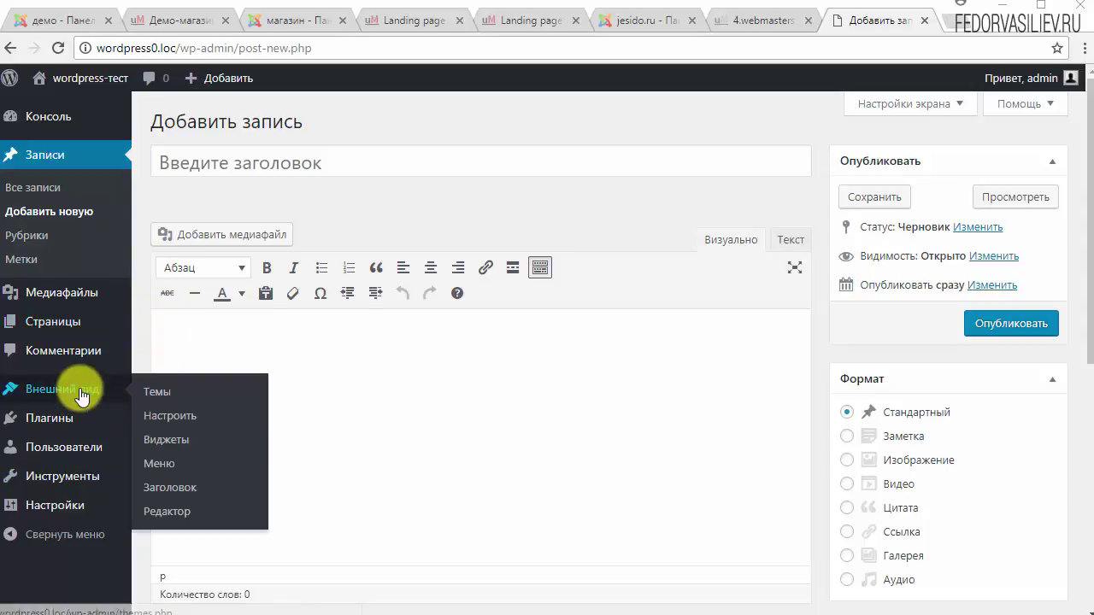
# - Open the site's themes page and look through the installed themes
pyautogui.moveTo(73, 390)
pyautogui.click(203, 393)
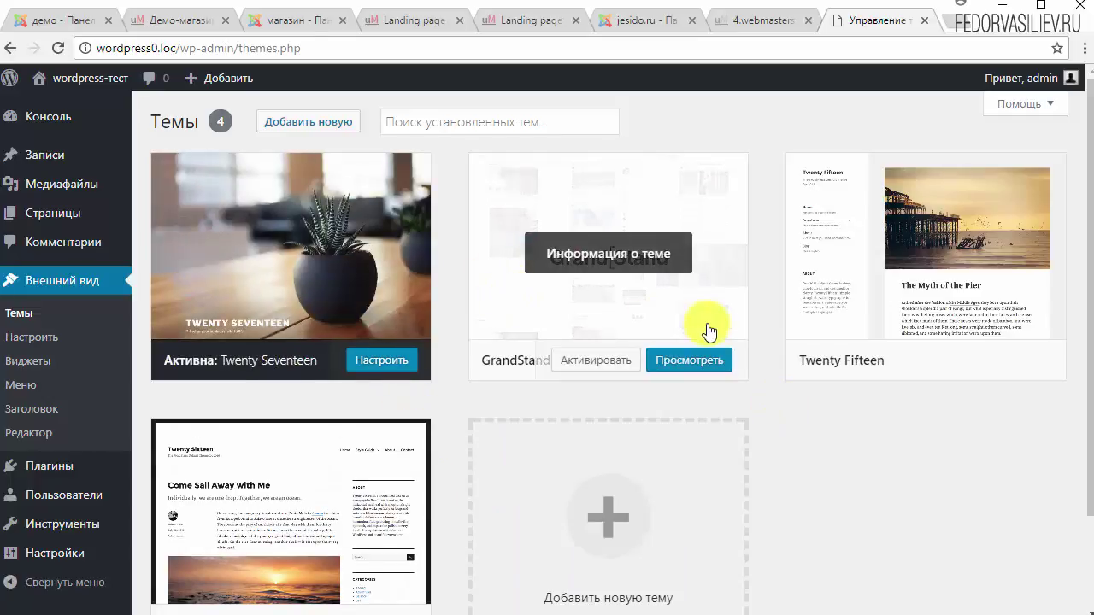
pyautogui.scroll(-2, 940, 423)
pyautogui.scroll(2, 549, 406)
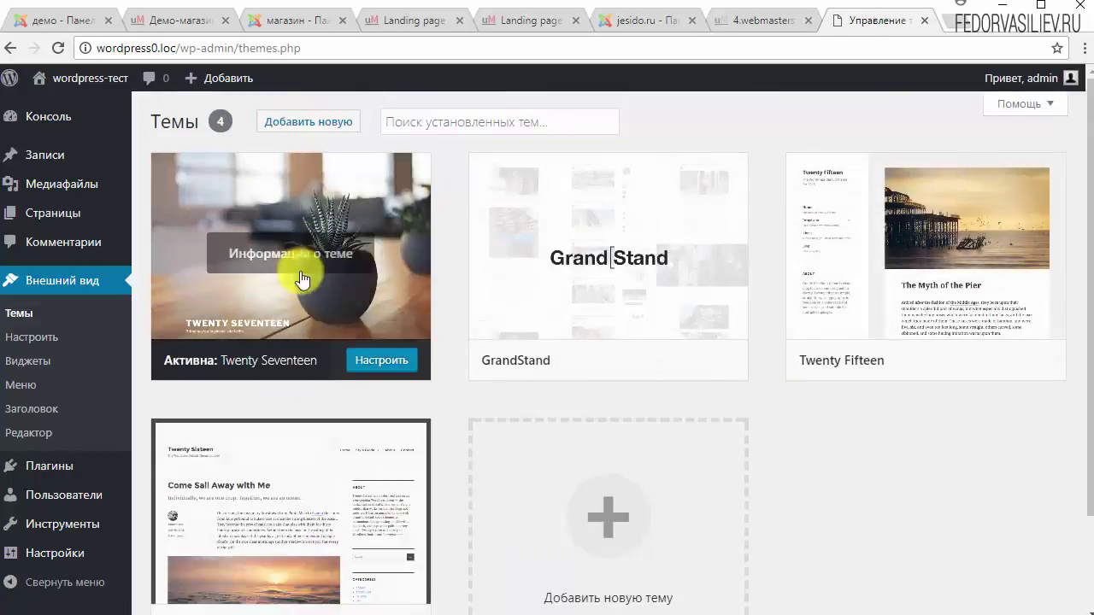
# - Open the catalogue for adding new themes and browse the featured (Избранные) themes
pyautogui.click(293, 128)
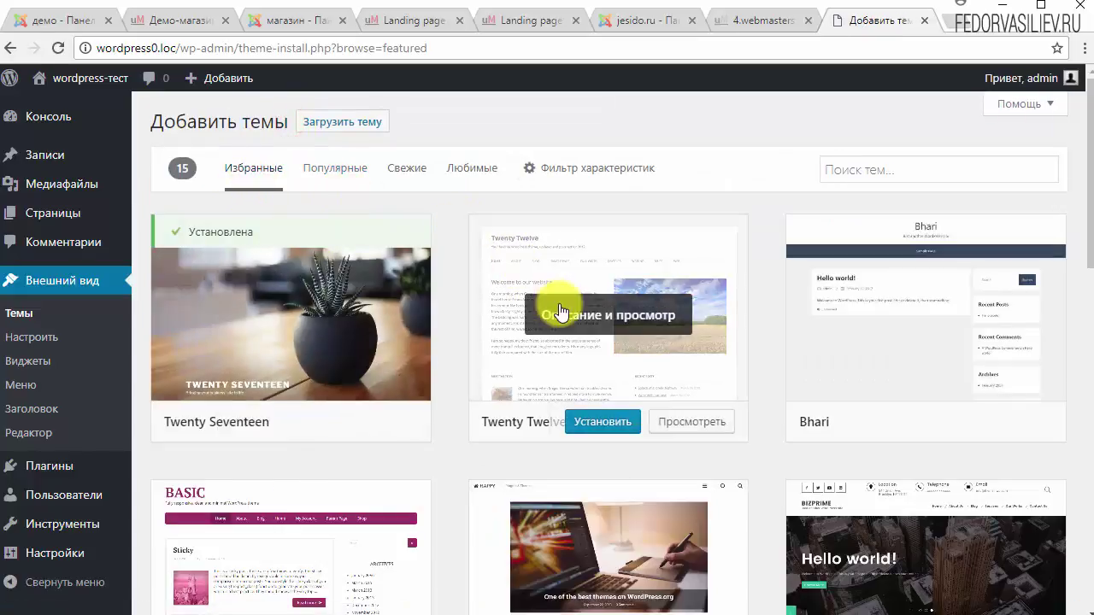
pyautogui.scroll(-9, 542, 369)
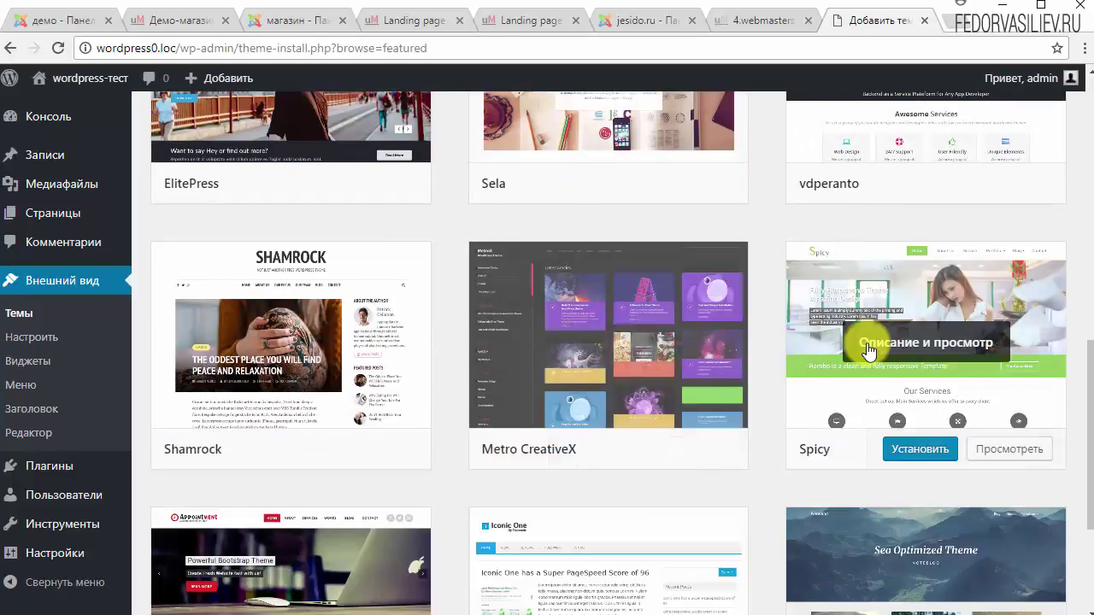
pyautogui.scroll(5, 286, 371)
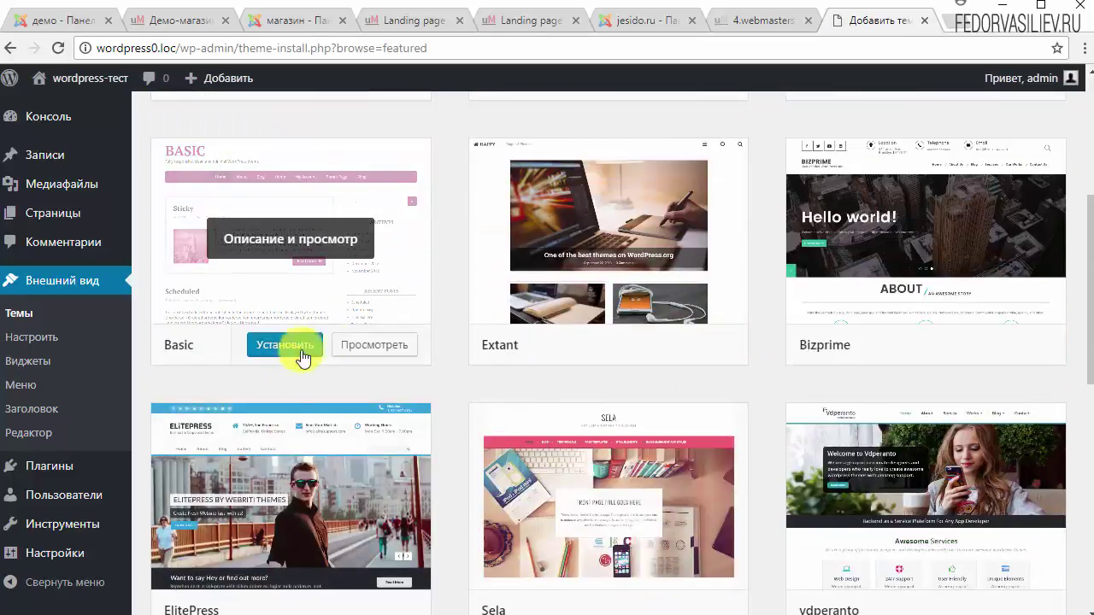
pyautogui.scroll(4, 302, 357)
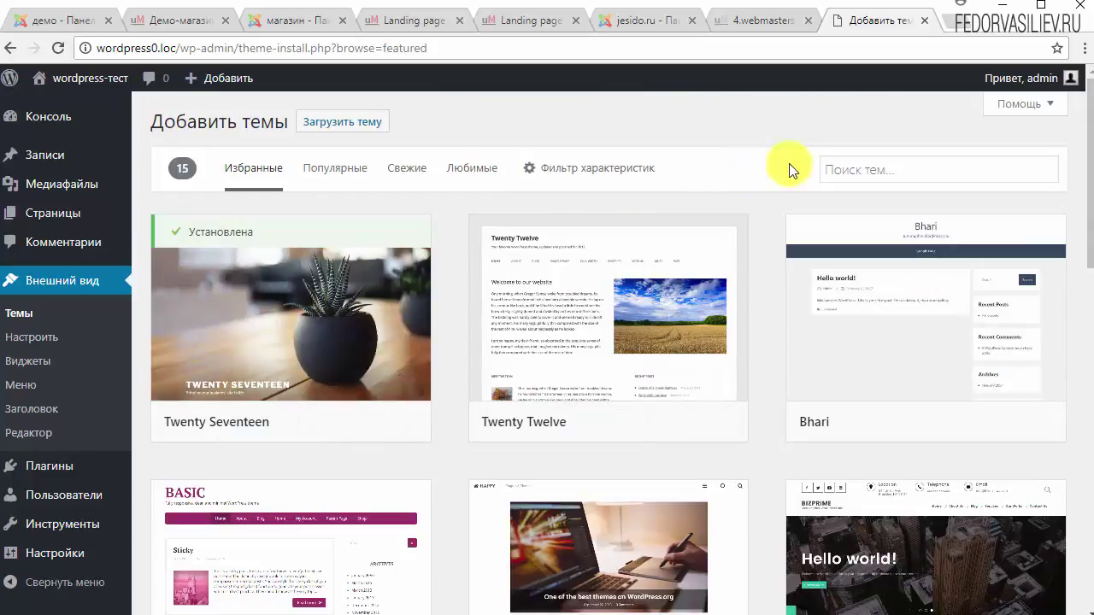
# - Filter the theme catalogue by the Блог subject using the feature filter
pyautogui.click(600, 168)
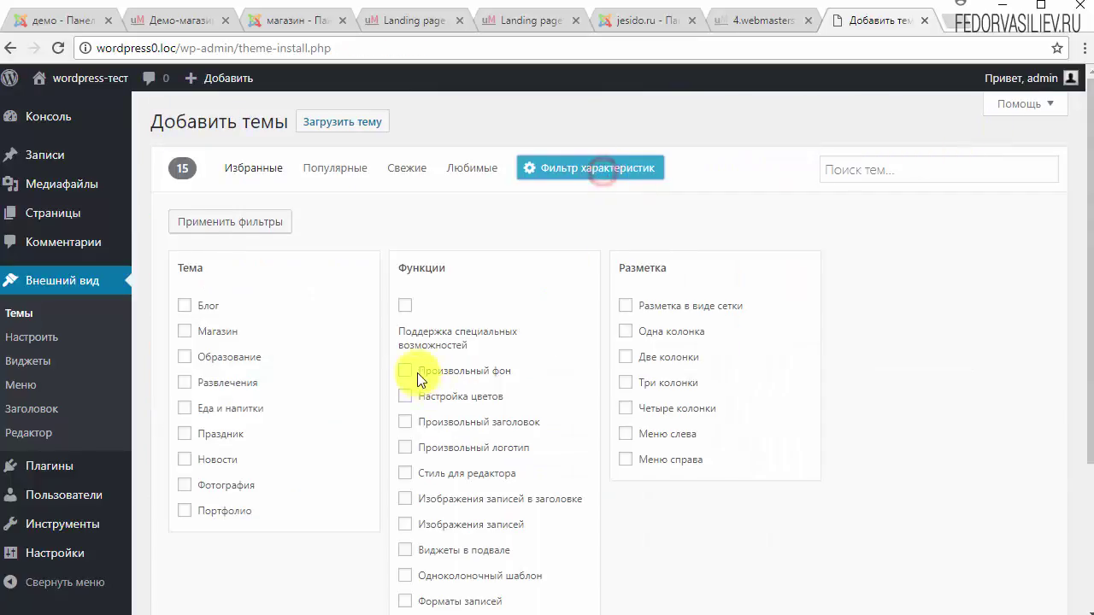
pyautogui.scroll(-2, 402, 359)
pyautogui.scroll(2, 367, 273)
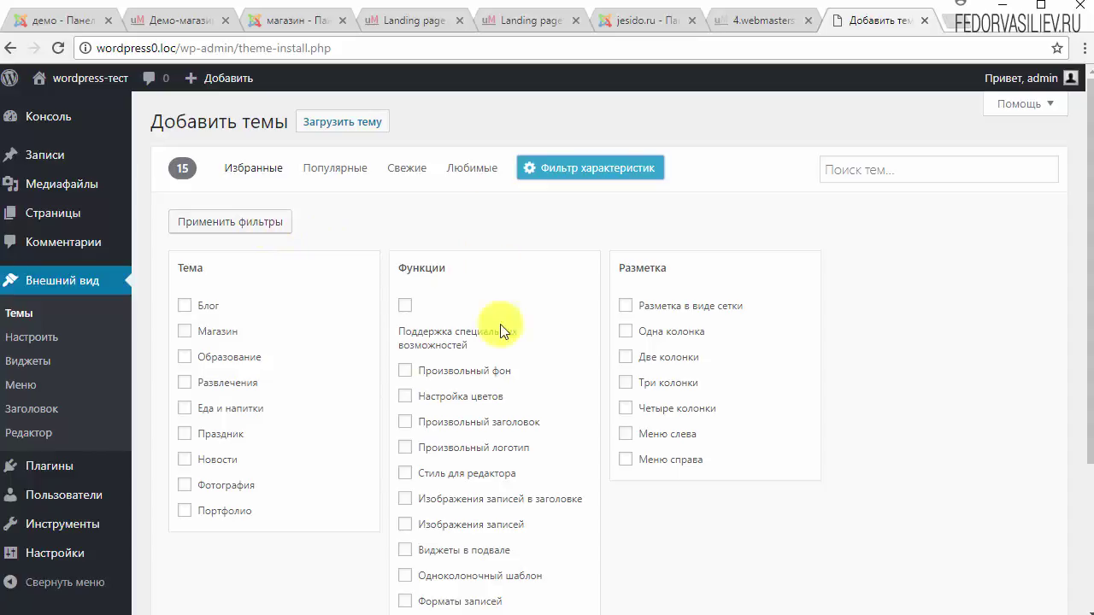
pyautogui.click(184, 306)
pyautogui.click(244, 225)
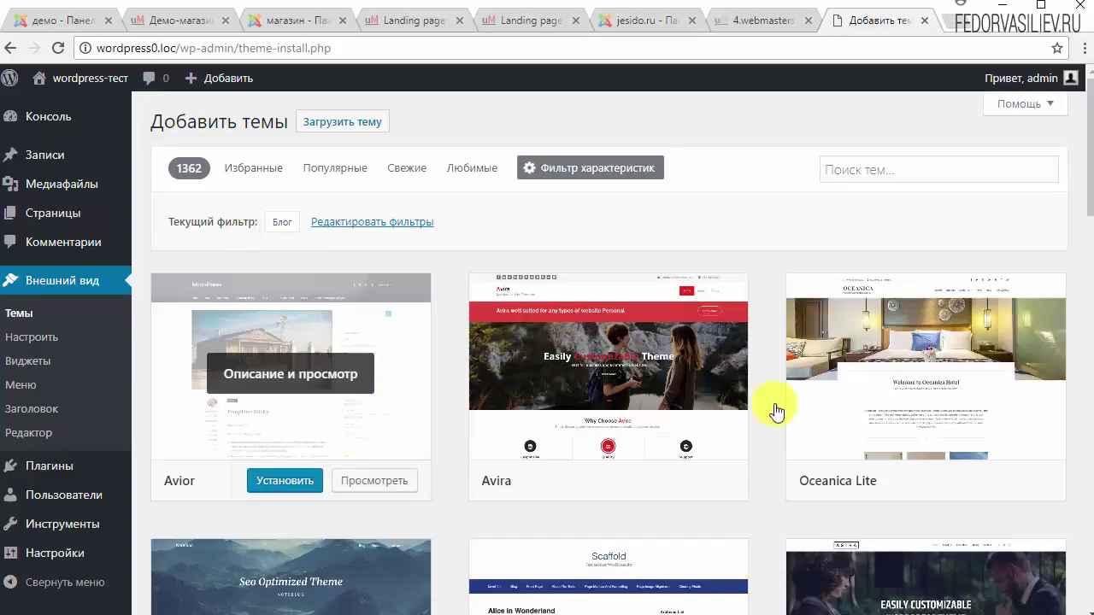
# - Preview the WorkPress theme from the filtered catalogue, look through its demo page and close the preview
pyautogui.scroll(-4, 854, 386)
pyautogui.scroll(-1, 384, 273)
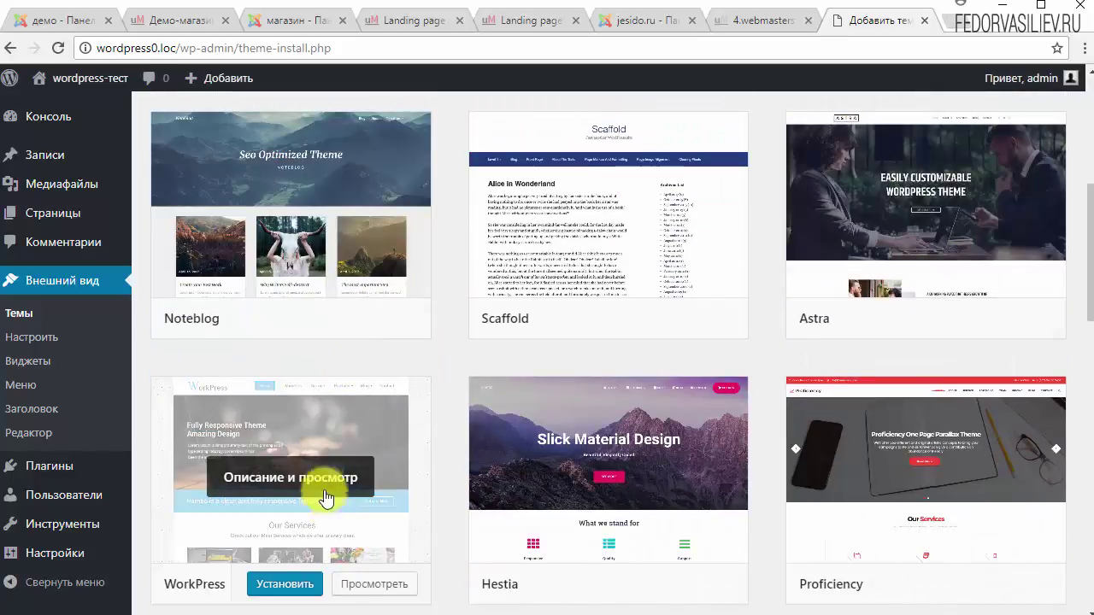
pyautogui.click(318, 471)
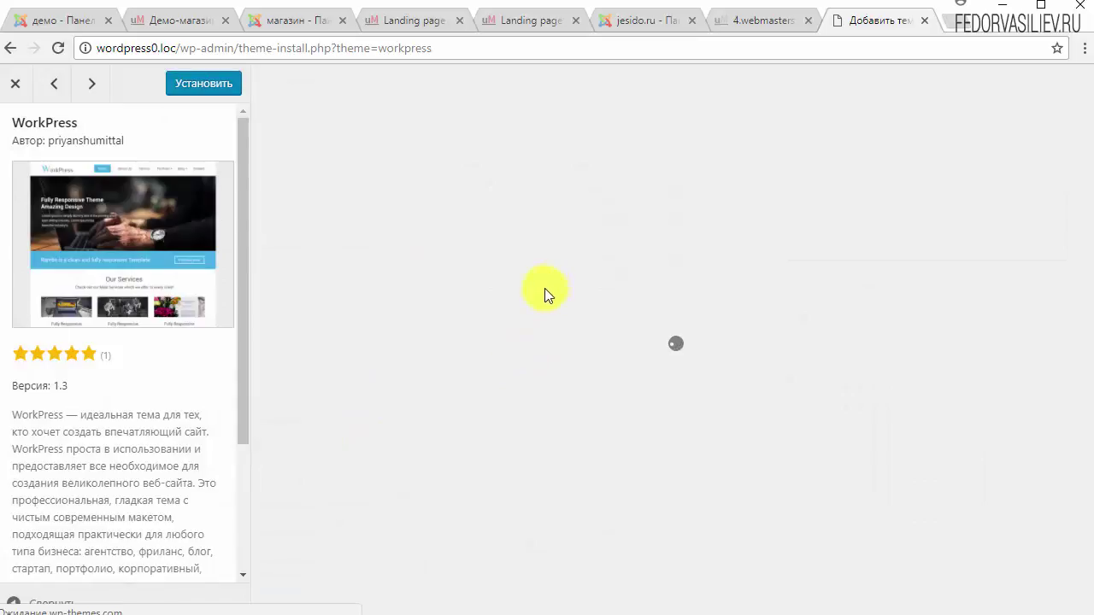
pyautogui.scroll(-2, 342, 293)
pyautogui.scroll(2, 340, 297)
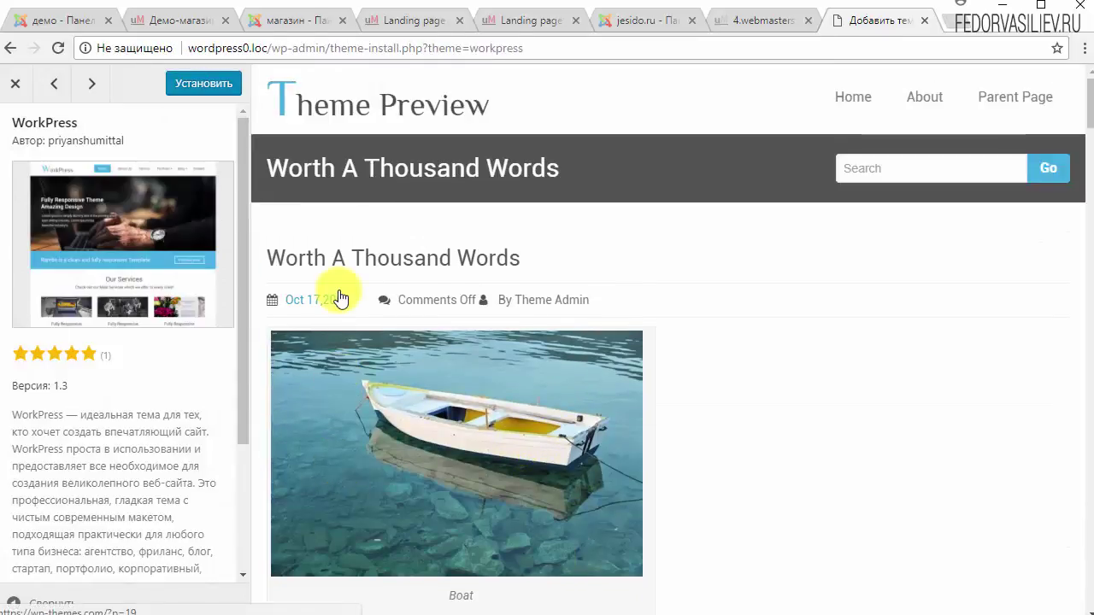
pyautogui.scroll(-10, 344, 303)
pyautogui.scroll(10, 357, 316)
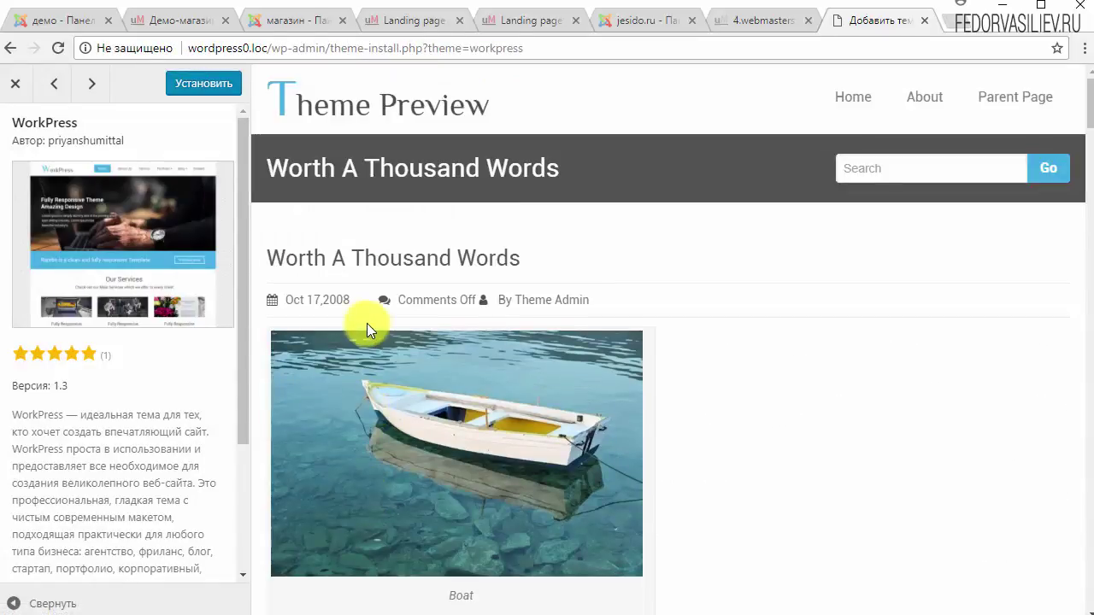
pyautogui.press('Escape')
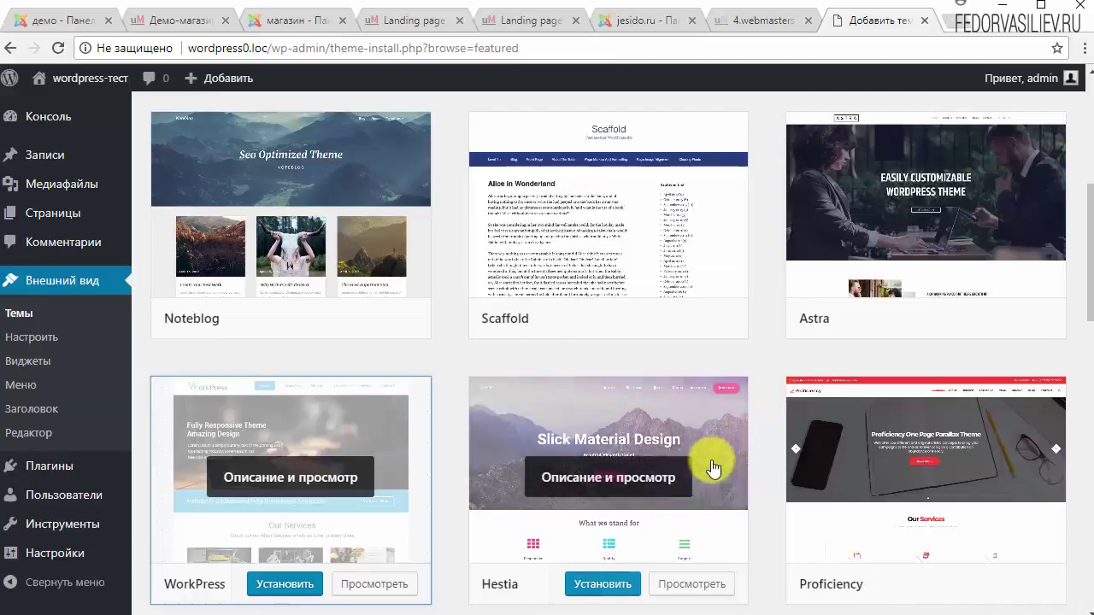
# - Browse further blog themes in the filtered catalogue and return to the start of the list
pyautogui.scroll(-1, 709, 415)
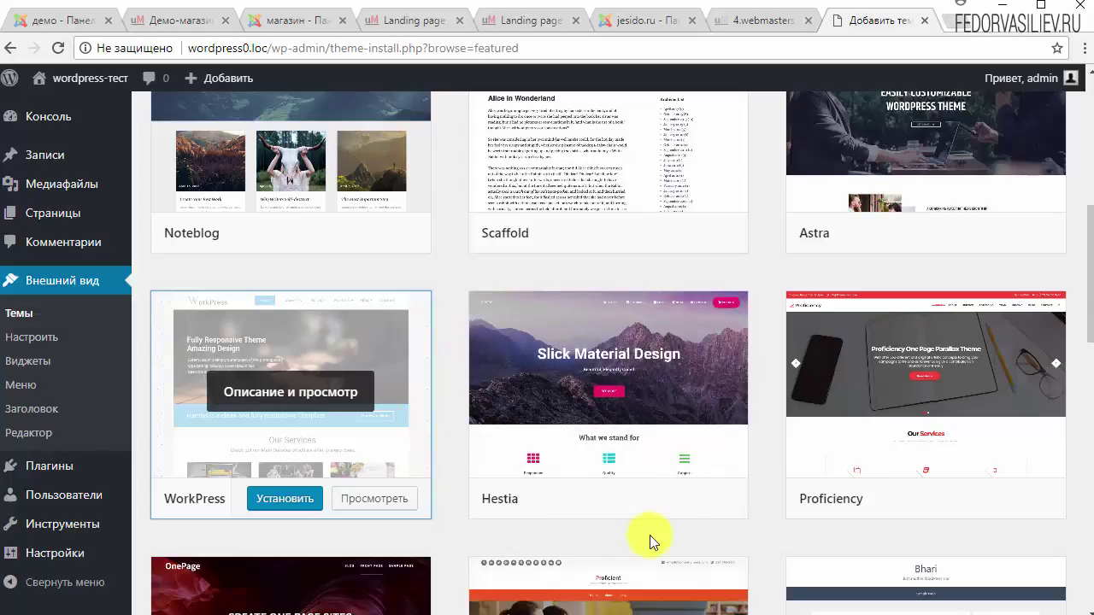
pyautogui.scroll(-4, 556, 371)
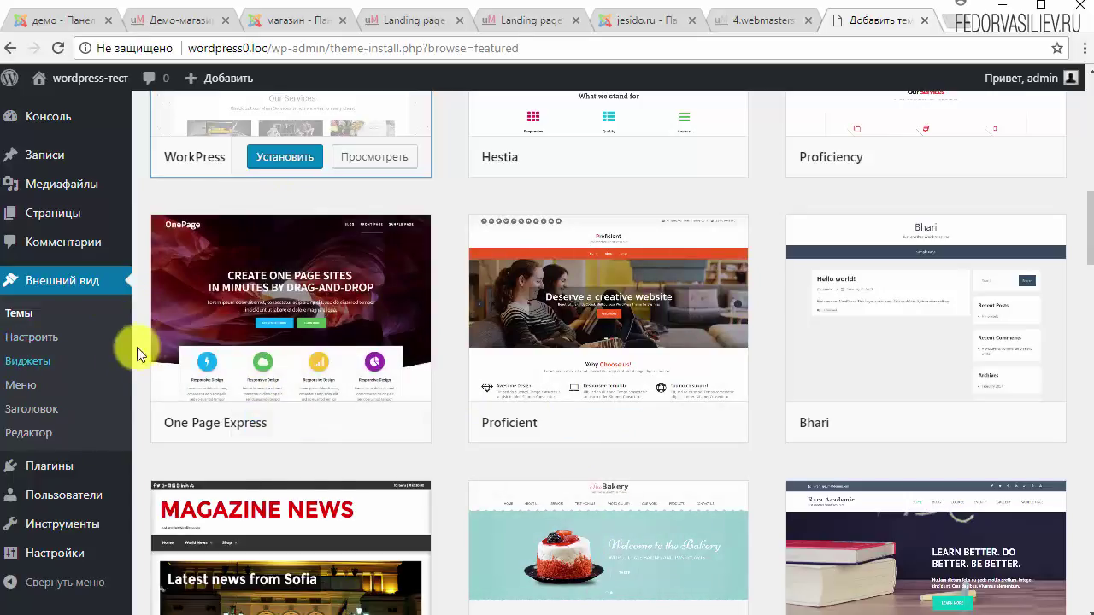
pyautogui.scroll(-2, 141, 338)
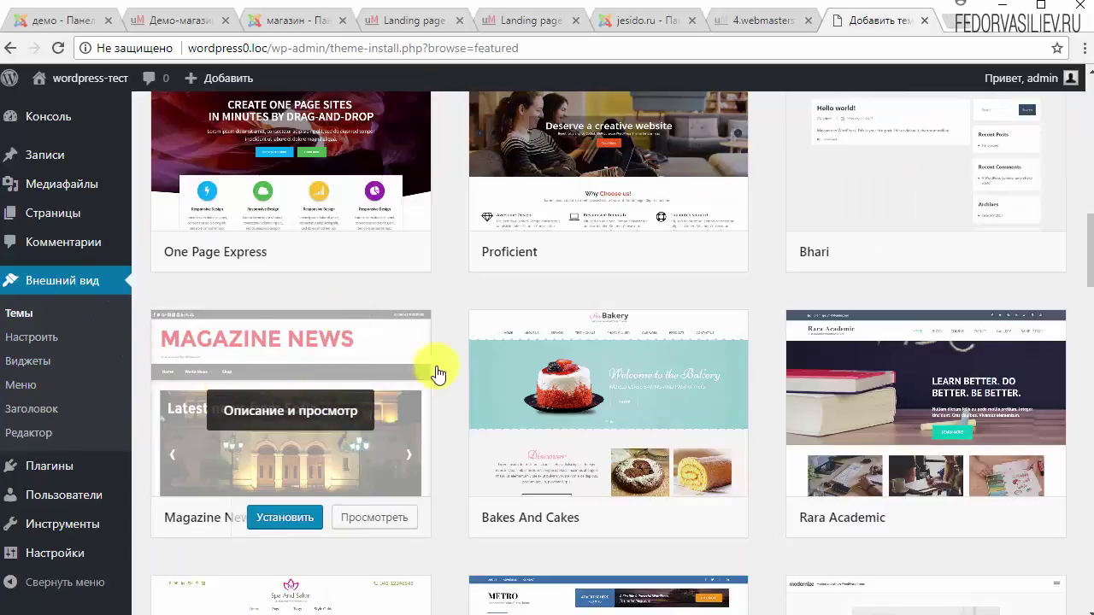
pyautogui.scroll(7, 247, 415)
pyautogui.scroll(3, 242, 414)
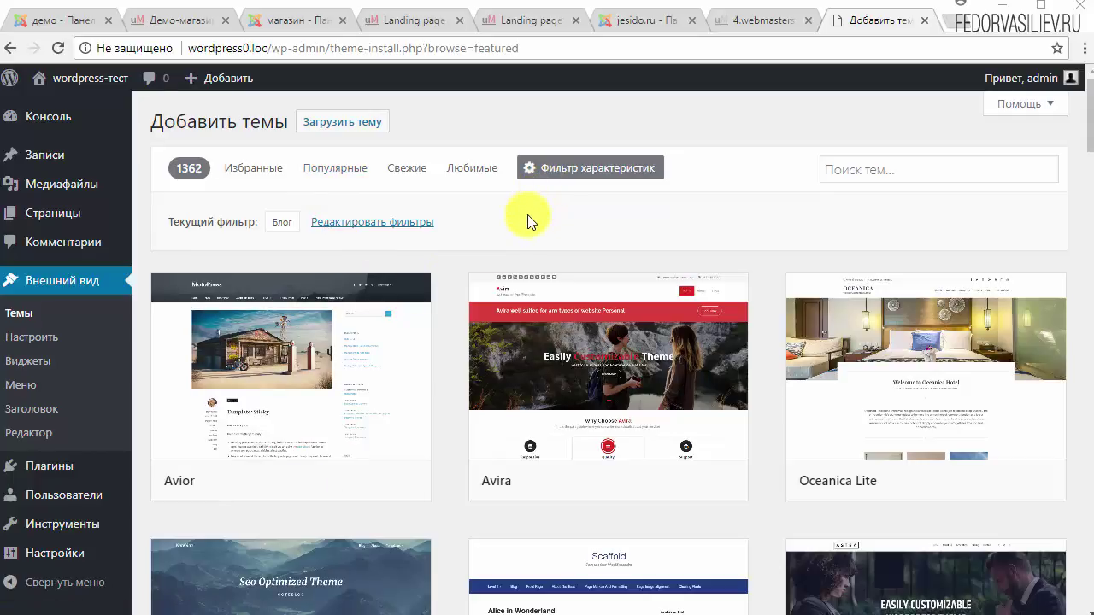
# - Open the installed plugins, go on to adding a new plugin and browse the featured plugins
pyautogui.click(49, 468)
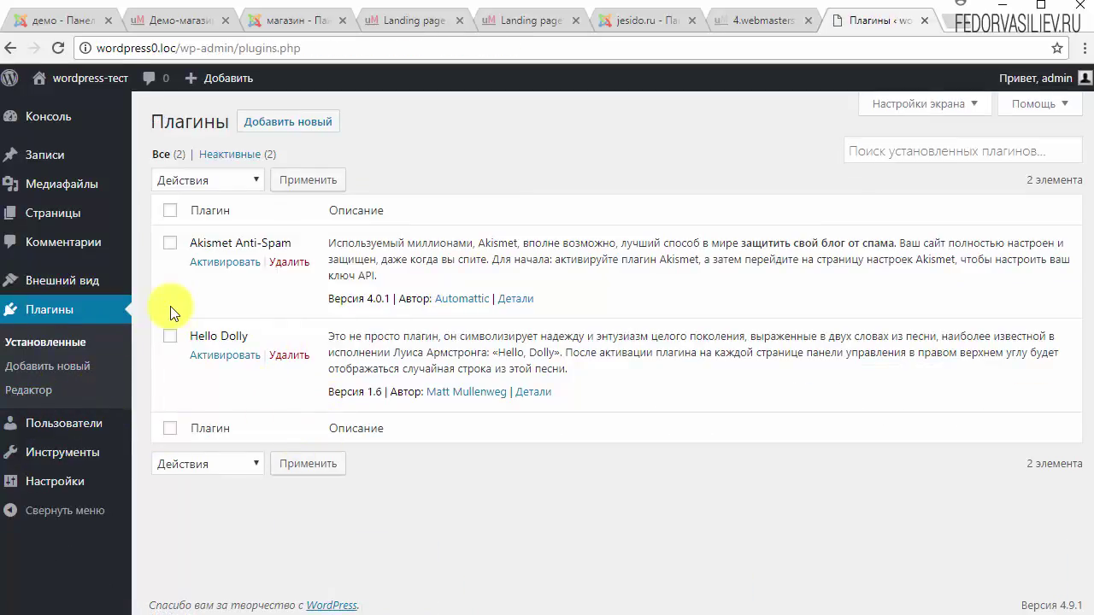
pyautogui.click(273, 128)
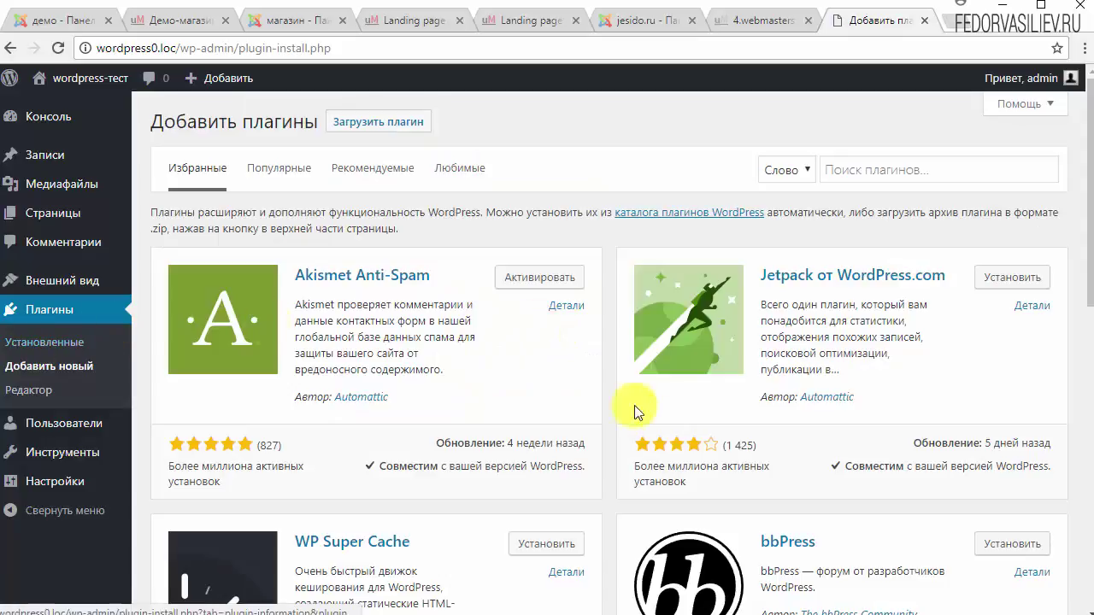
pyautogui.scroll(-2, 928, 330)
pyautogui.scroll(-6, 931, 331)
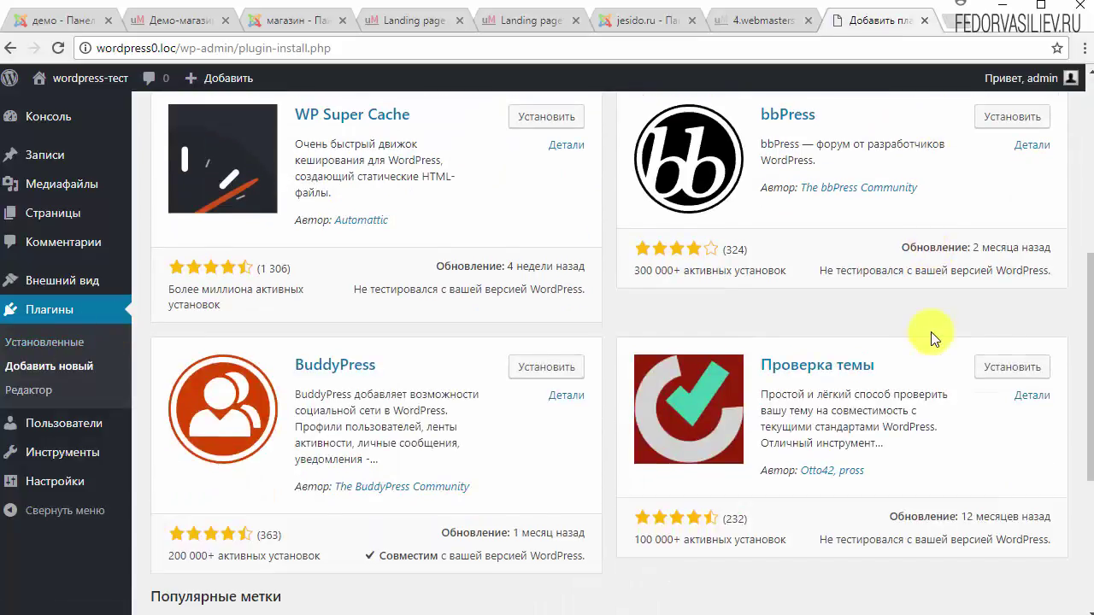
pyautogui.scroll(8, 931, 331)
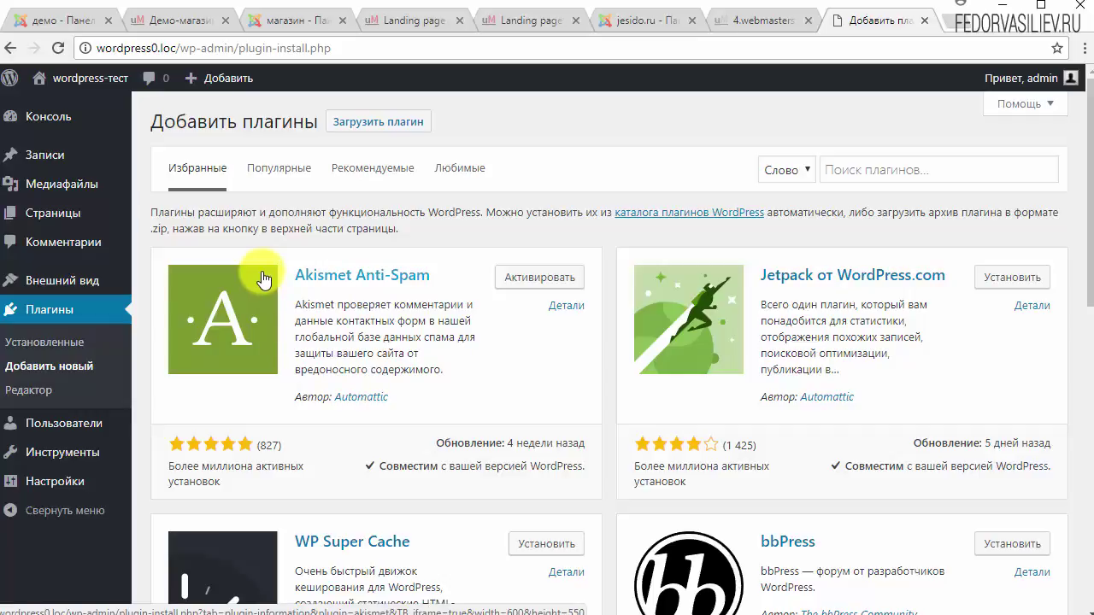
pyautogui.scroll(-6, 263, 280)
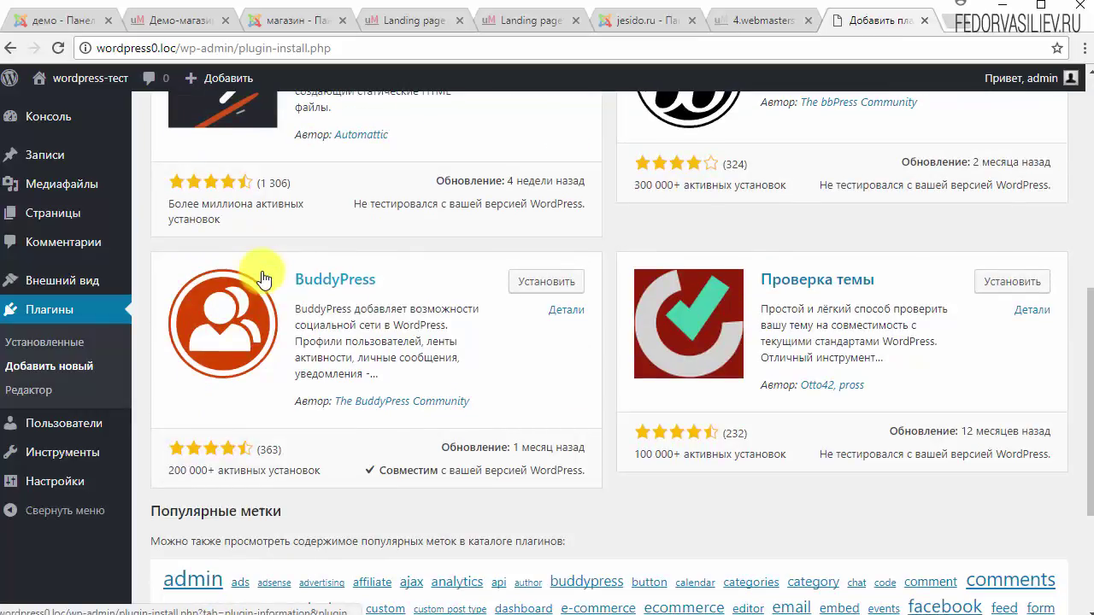
pyautogui.scroll(7, 264, 281)
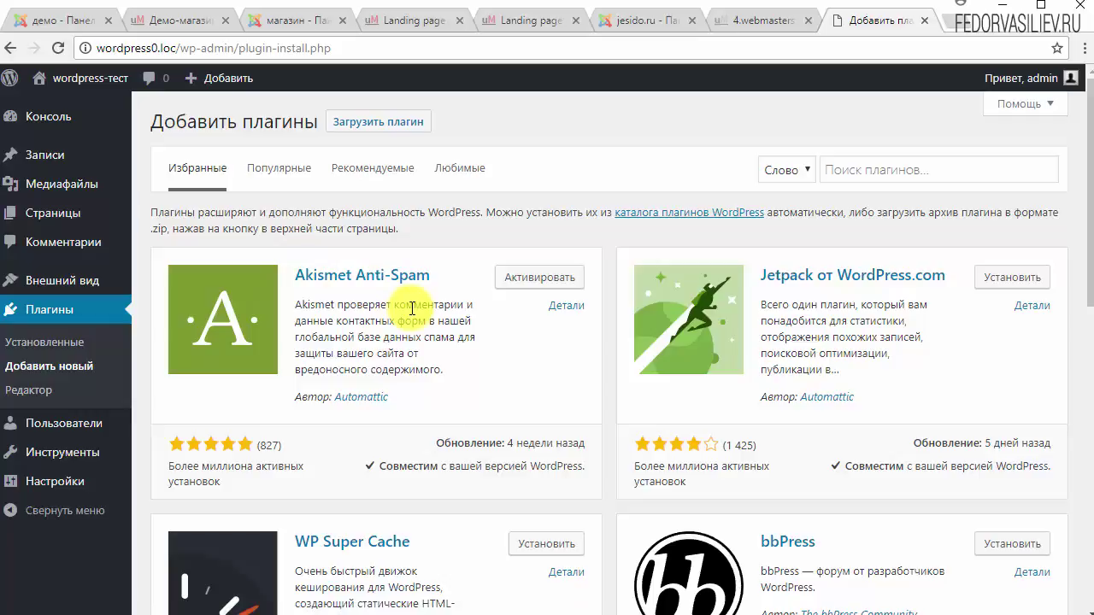
pyautogui.scroll(-4, 461, 376)
pyautogui.scroll(4, 461, 376)
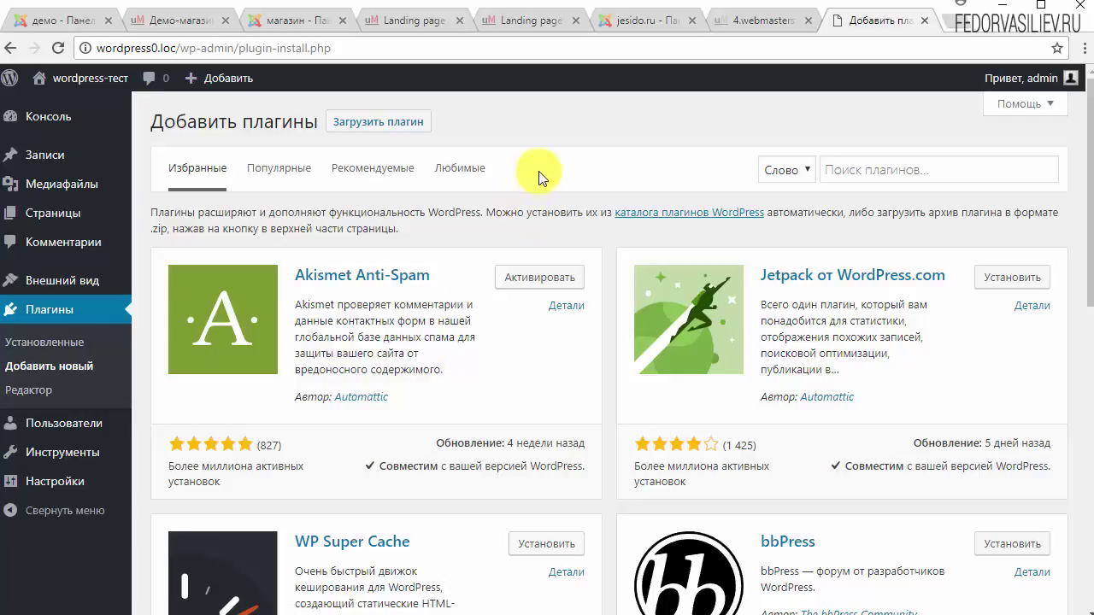
# - Activate the plugin search field and look over the popular plugin tags below the featured plugins
pyautogui.click(857, 180)
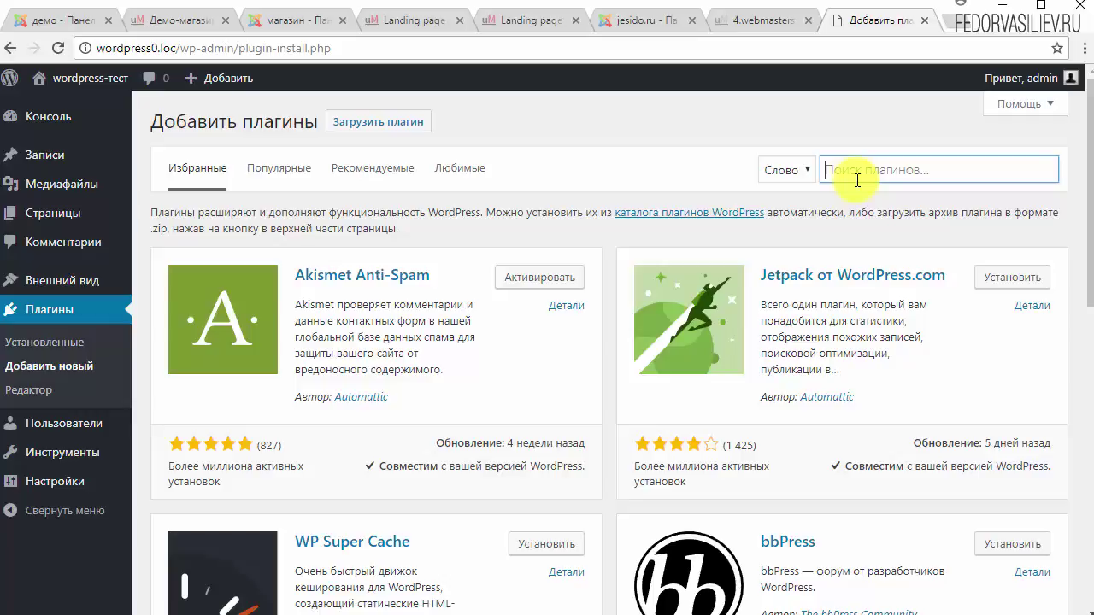
pyautogui.scroll(-9, 745, 208)
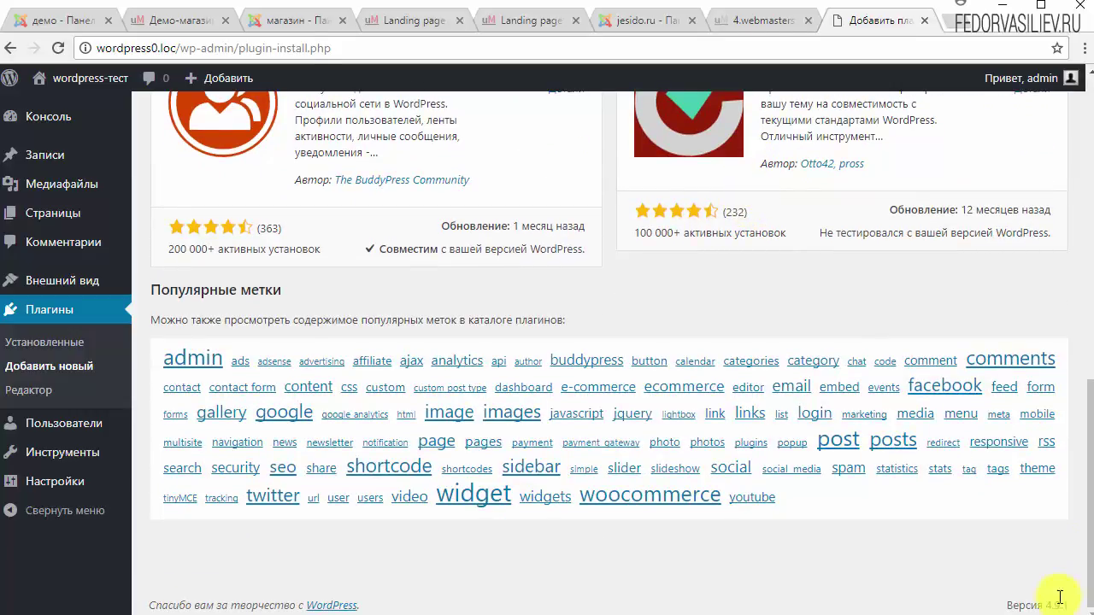
pyautogui.scroll(4, 902, 529)
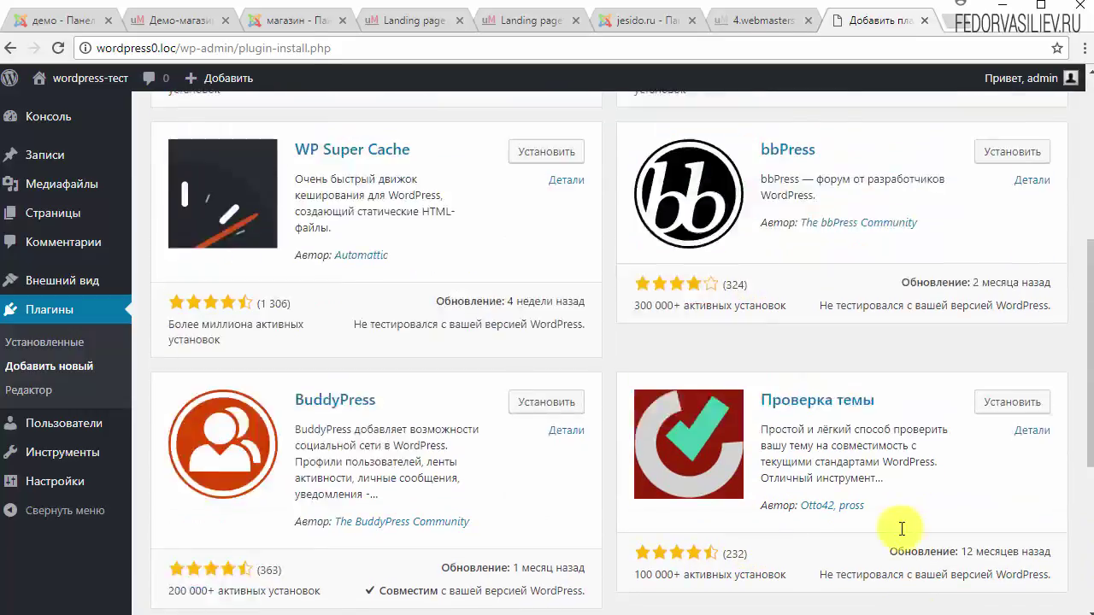
pyautogui.scroll(5, 902, 529)
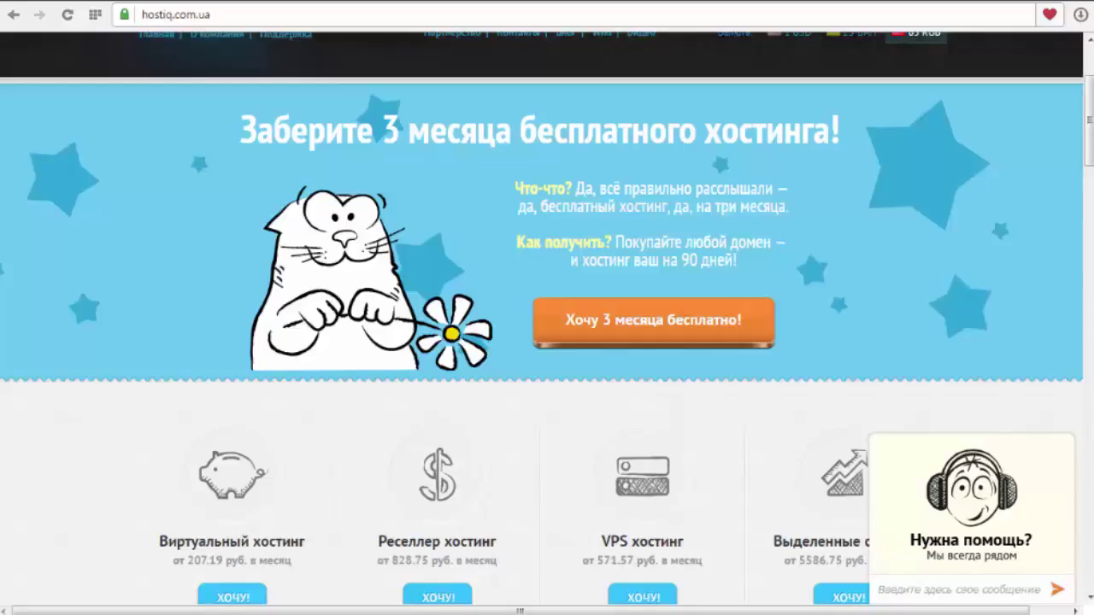
# - Open the support chat on the hostiq.com.ua hosting site, view its message form and minimize it
pyautogui.click(961, 540)
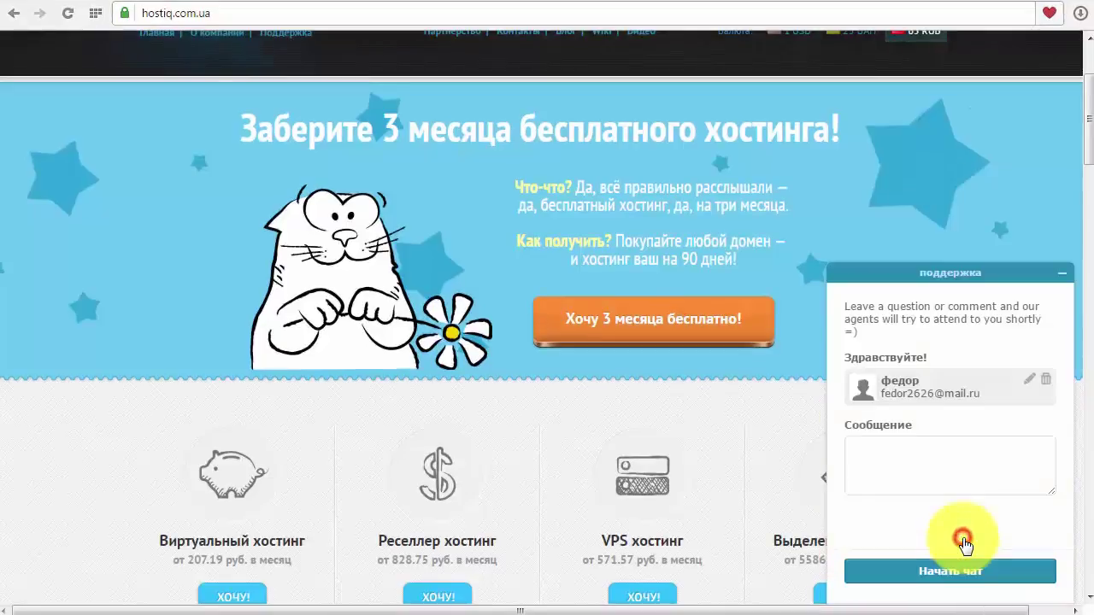
pyautogui.click(1062, 272)
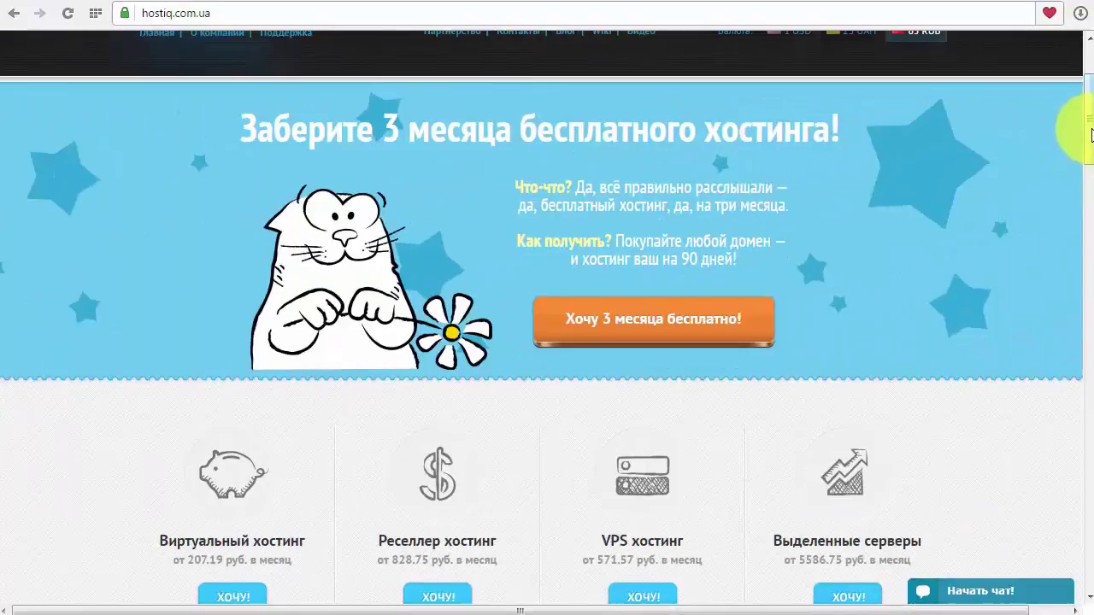
pyautogui.moveTo(1087, 133)
pyautogui.mouseDown()
pyautogui.moveTo(1092, 176)
pyautogui.moveTo(1091, 132)
pyautogui.mouseUp()
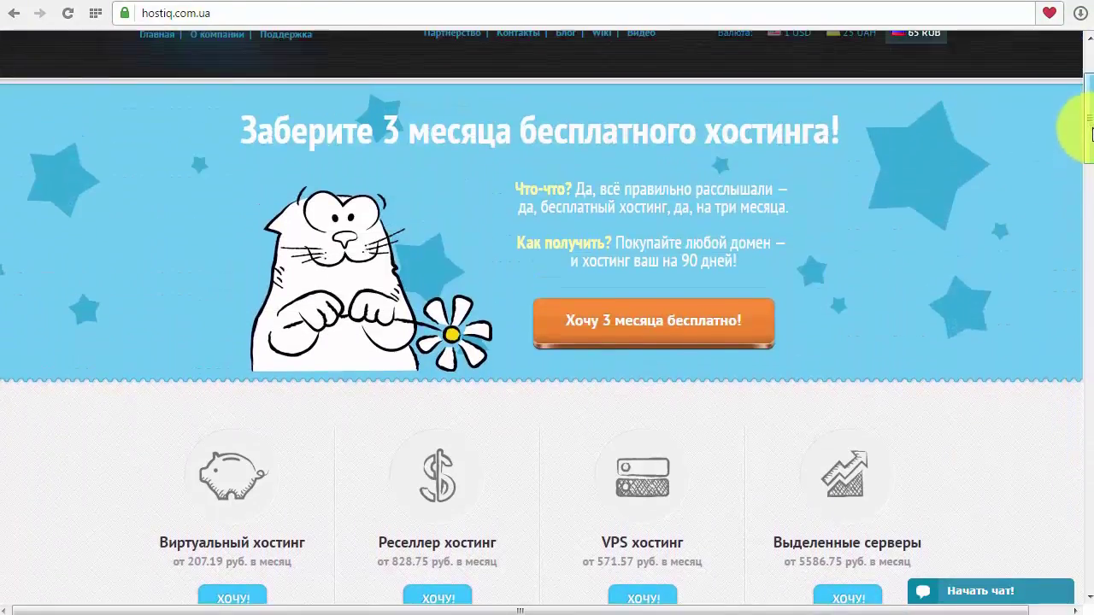